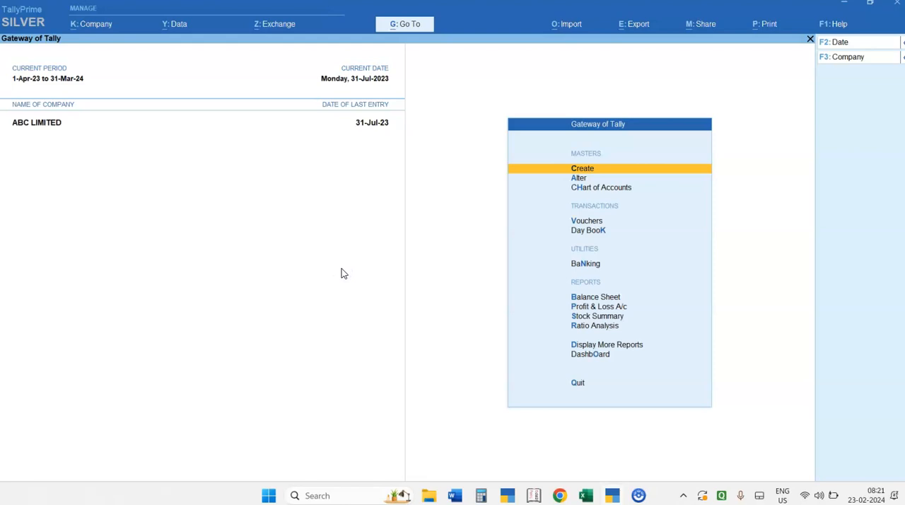
View the Trial Balance from the additional reports and return to the Gateway of Tally
key("Down")
key("Down")
key("Down")
key("Down")
key("Down")
key("Down")
key("Down")
key("Down")
key("Down")
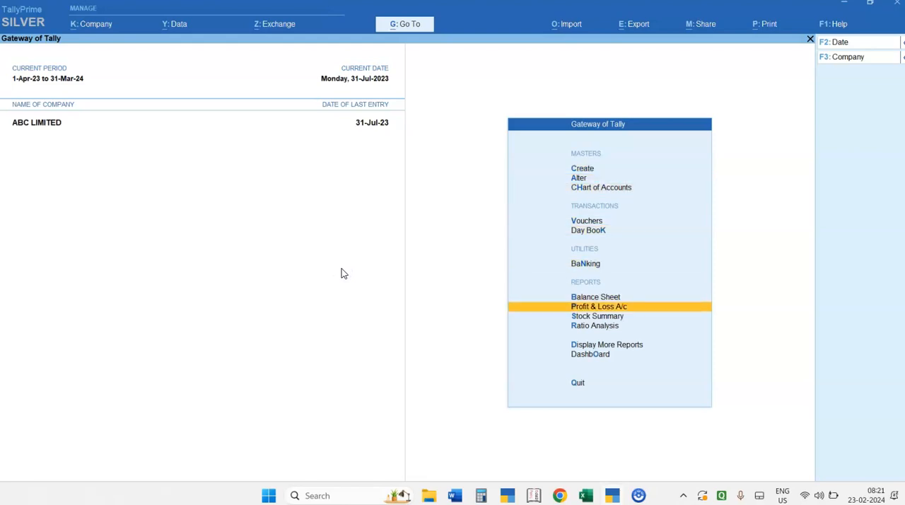
key("Down")
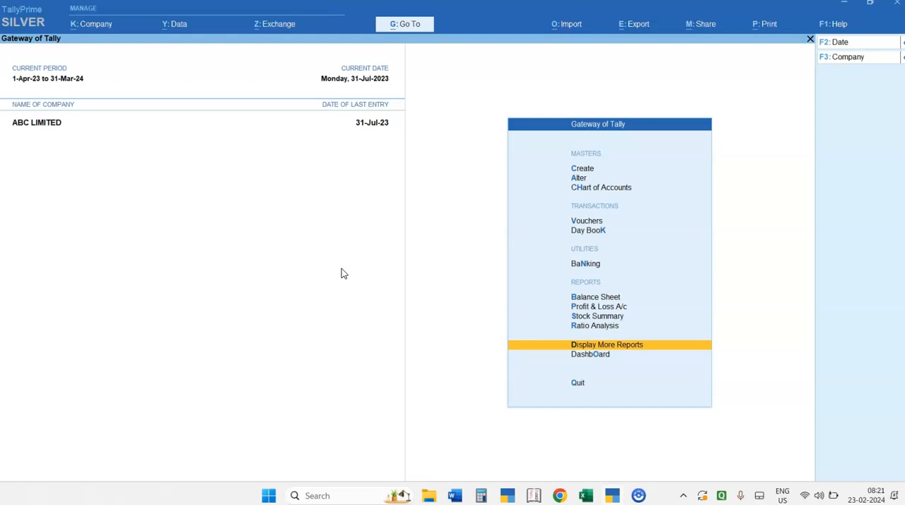
key("Return")
key("Up")
key("Down")
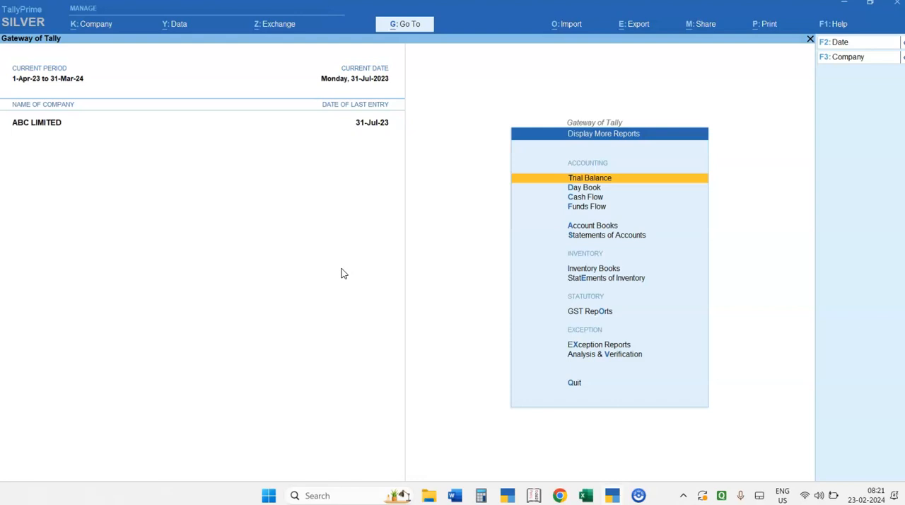
key("Return")
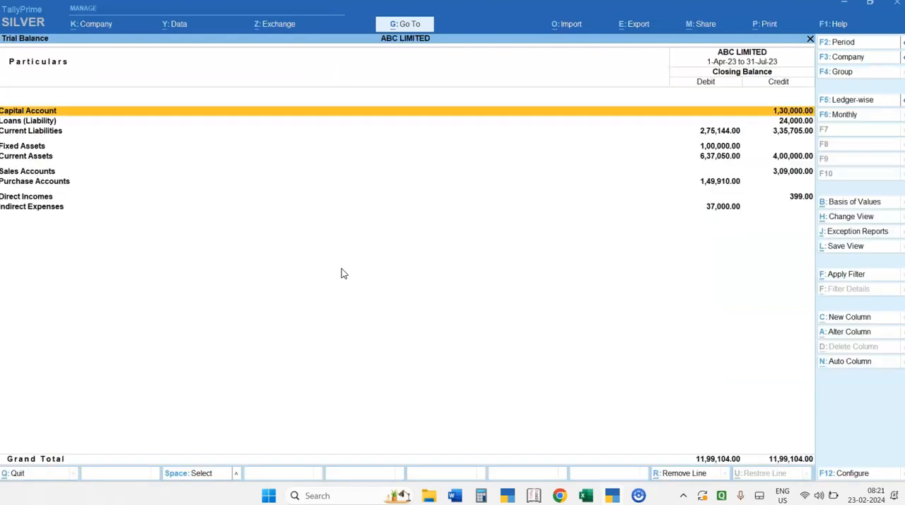
key("Escape")
key("Escape")
key("Escape")
key("Escape")
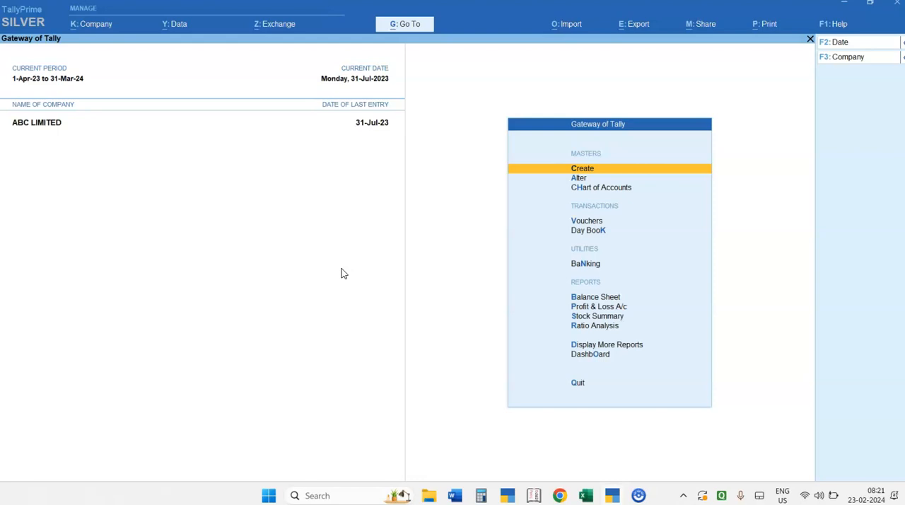
Open the Trial Balance report for ABC LIMITED
key("d")
key("Return")
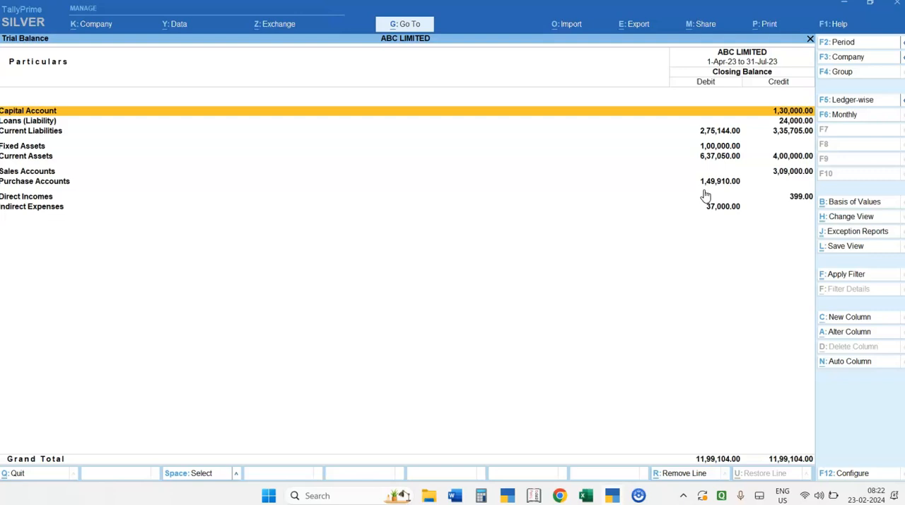
left_click(763, 194)
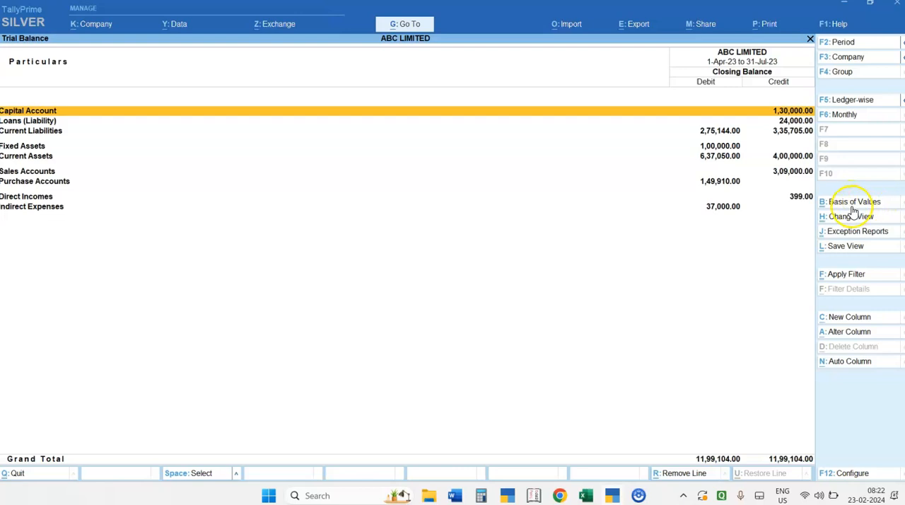
Set the Trial Balance's scale factor to Thousands in the Basis of Values and check the scaled figures
key("ctrl")
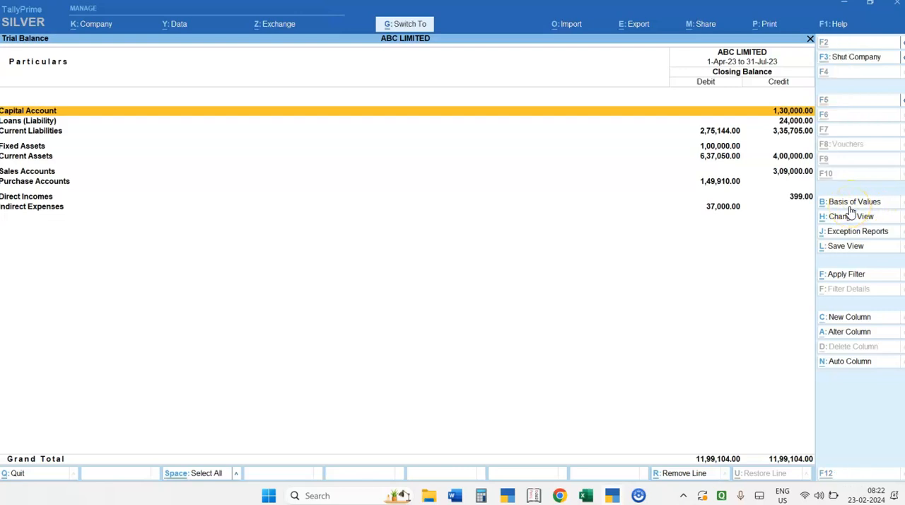
left_click(850, 206)
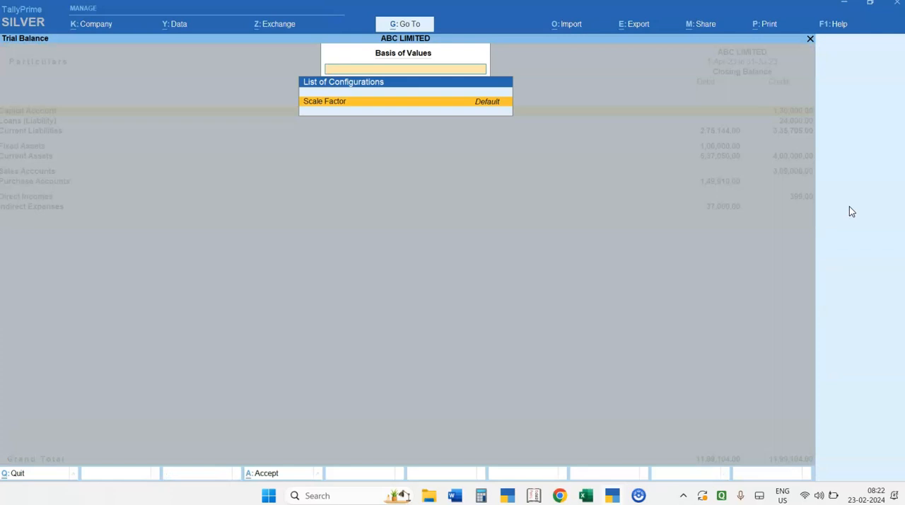
key("Return")
key("Down")
key("Down")
key("Down")
key("Down")
key("Down")
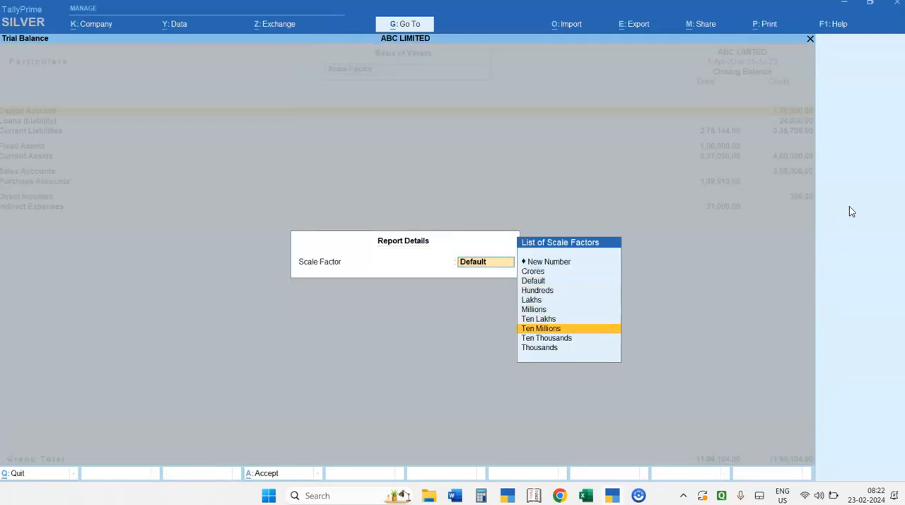
key("Up")
key("Up")
key("Up")
key("Up")
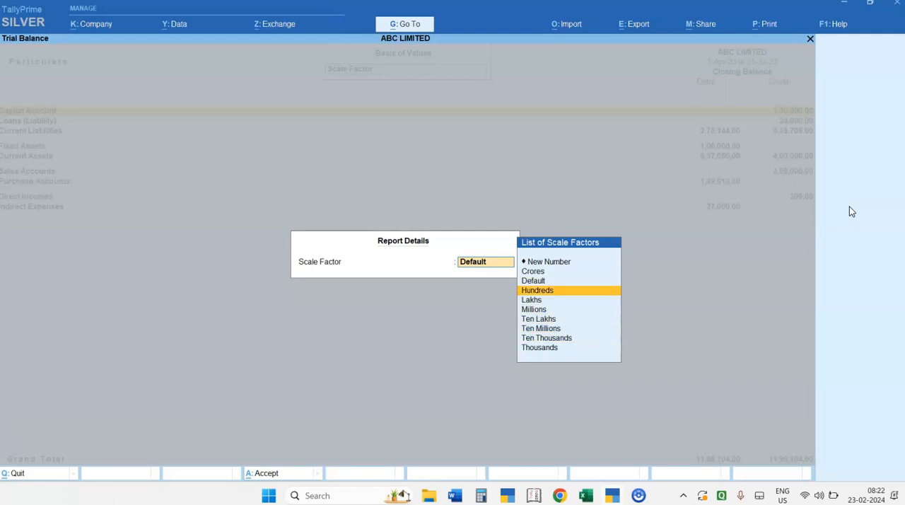
key("Down")
key("Down")
key("Down")
key("Down")
key("Down")
key("Down")
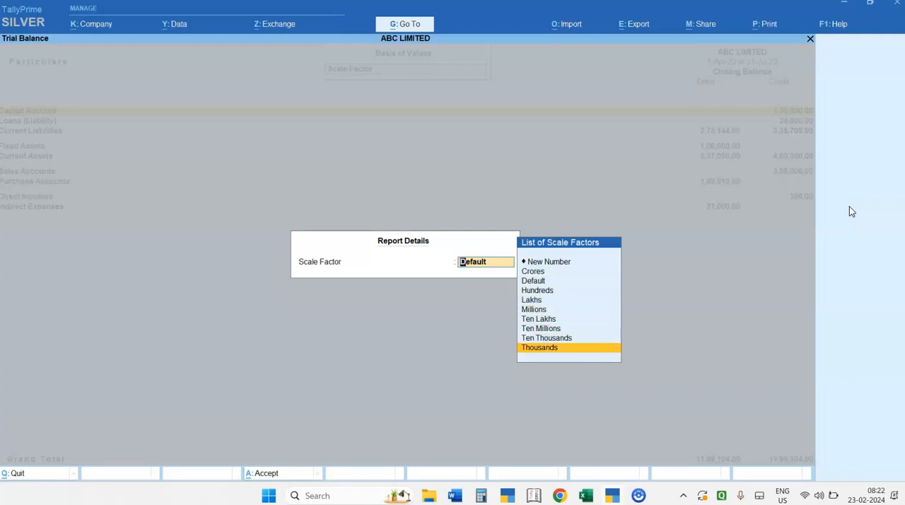
key("Return")
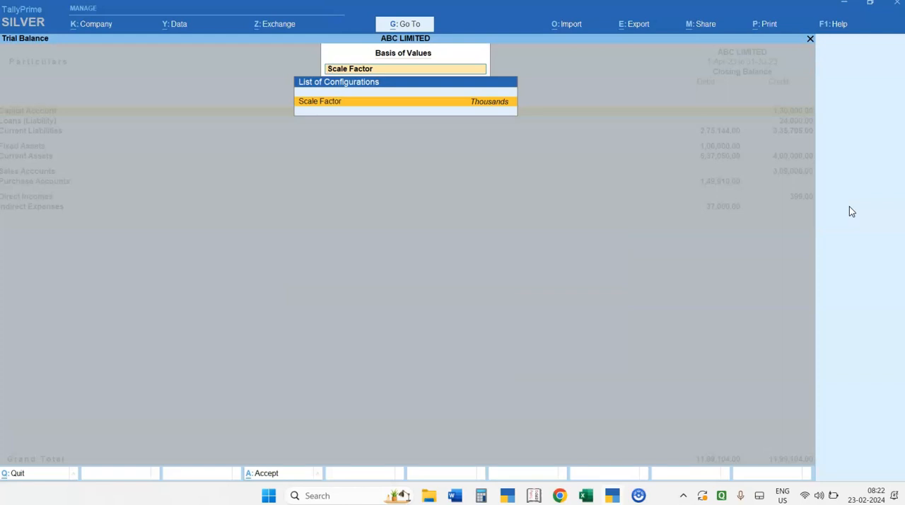
key("ctrl+a")
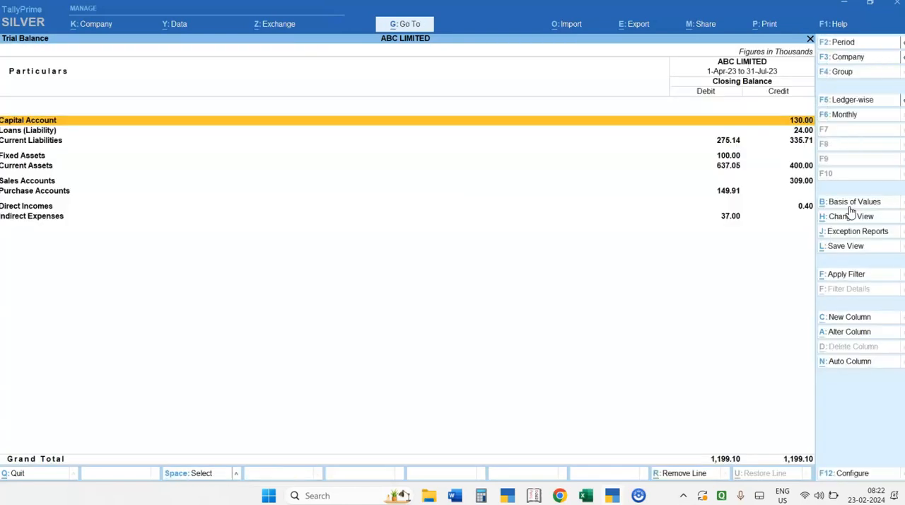
key("Down")
key("Down")
key("Down")
key("Down")
key("Down")
key("Down")
key("Down")
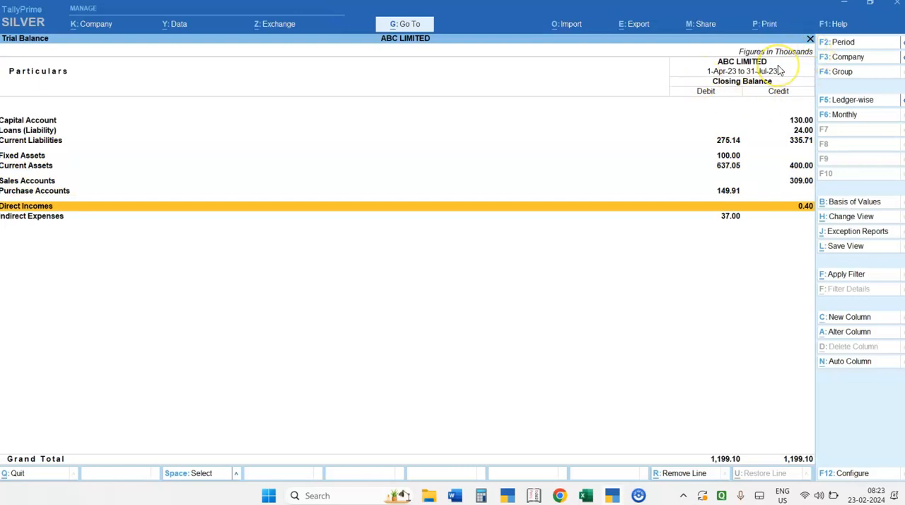
Close and reopen the Trial Balance to restore its default scale, with the Sales Accounts row selected
key("Escape")
key("Return")
key("Down")
key("Down")
key("Down")
key("Down")
key("Down")
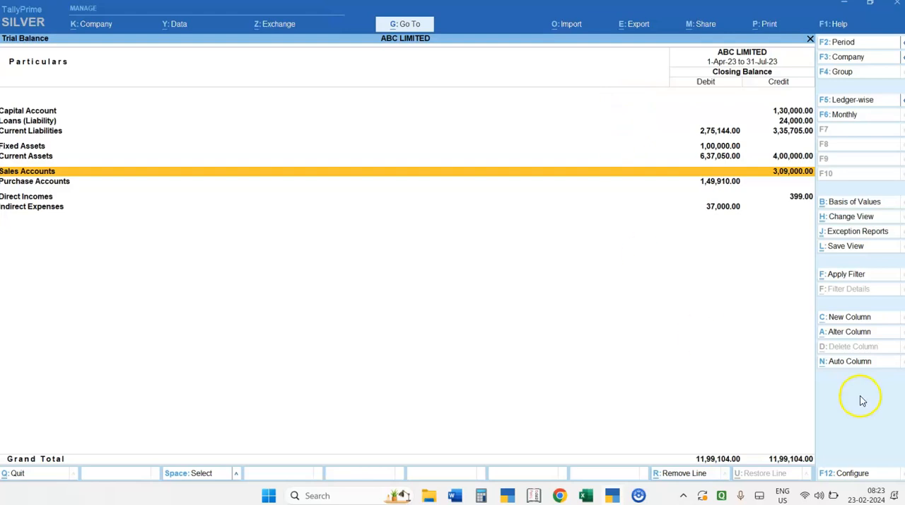
Configure the Trial Balance to show opening balances and transactions, and dismiss the antivirus notification
left_click(864, 480)
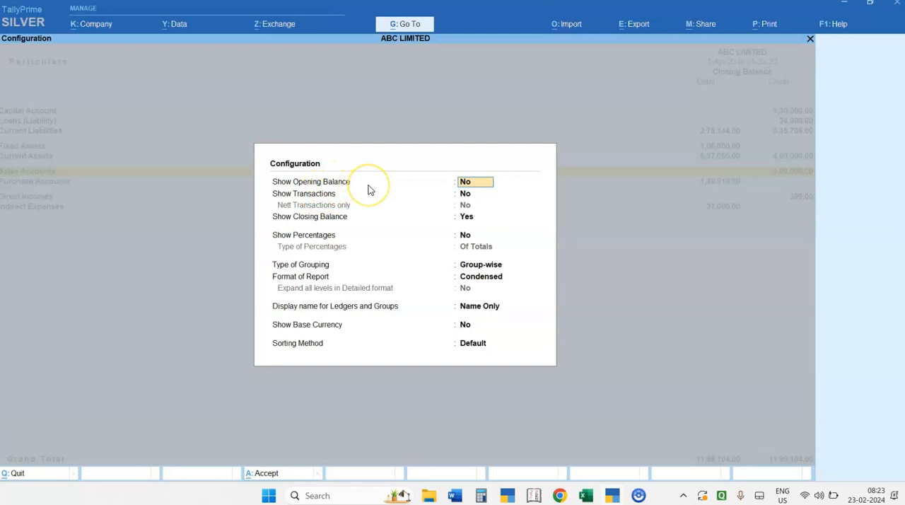
type("y")
key("Return")
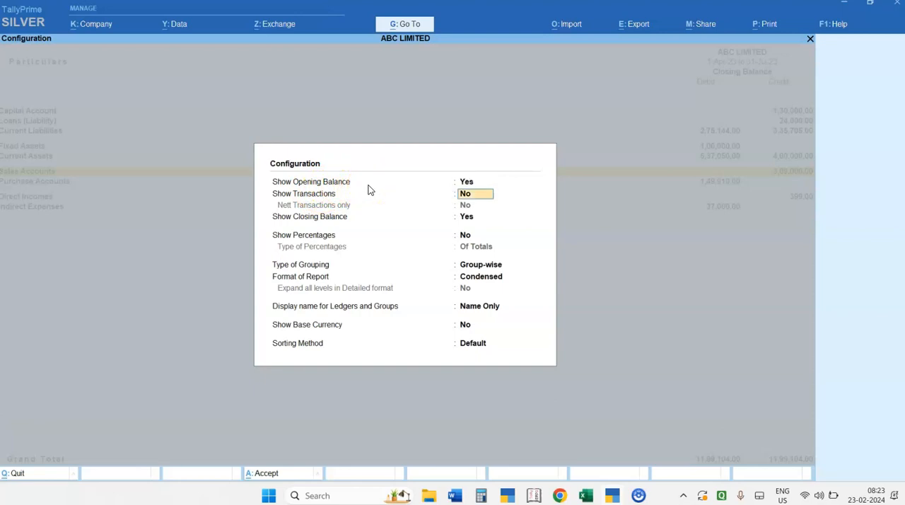
type("y")
key("Return")
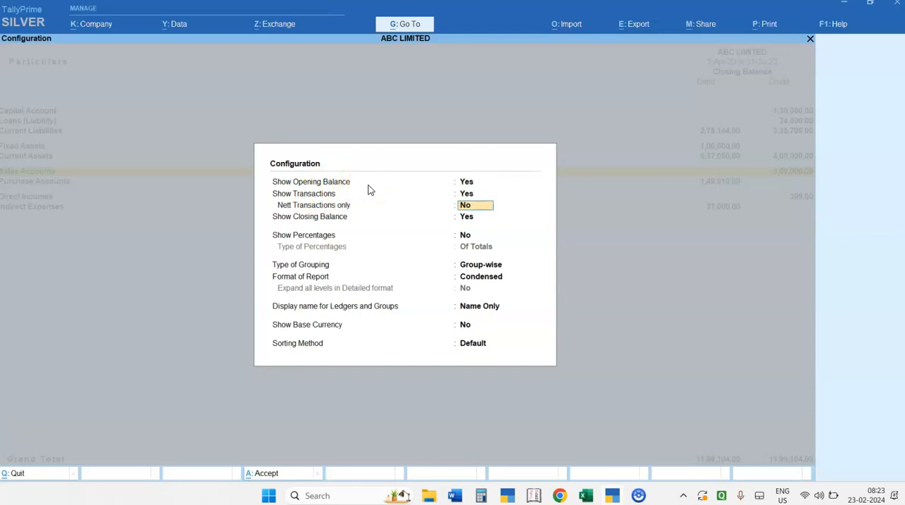
key("Return")
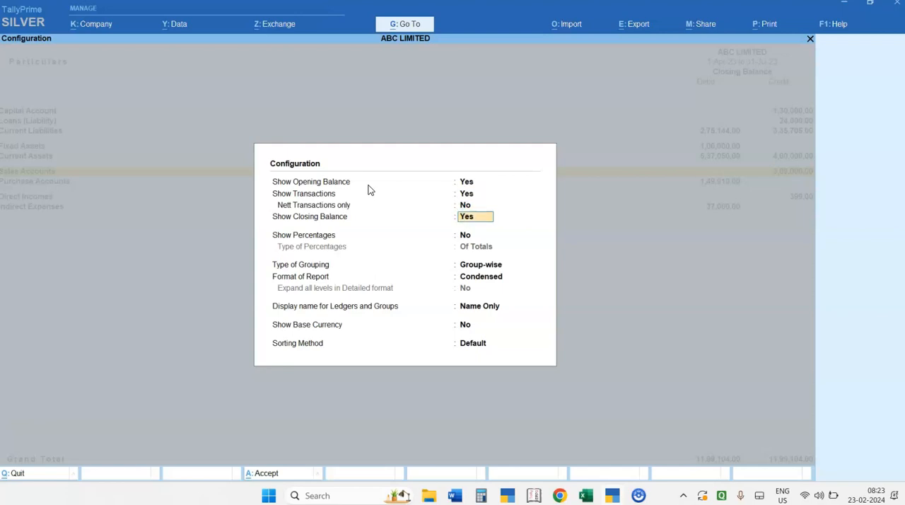
key("ctrl")
key("ctrl+a")
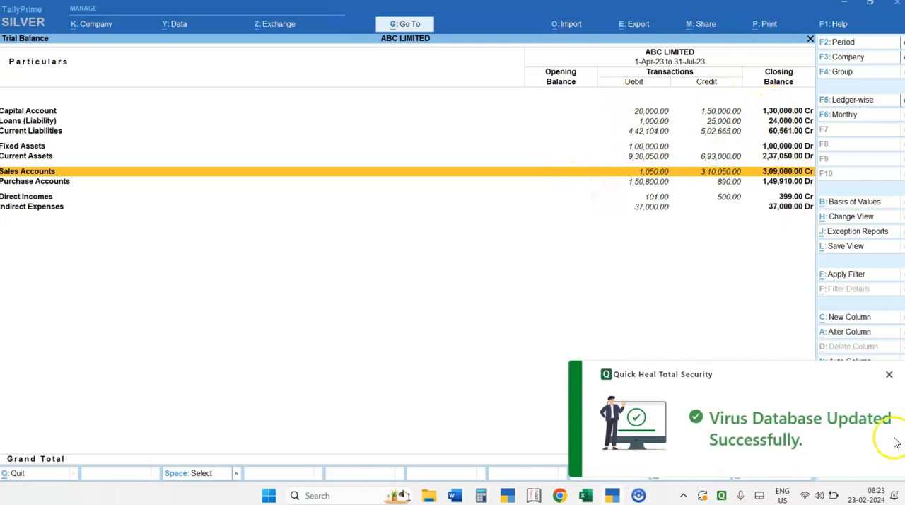
left_click(888, 375)
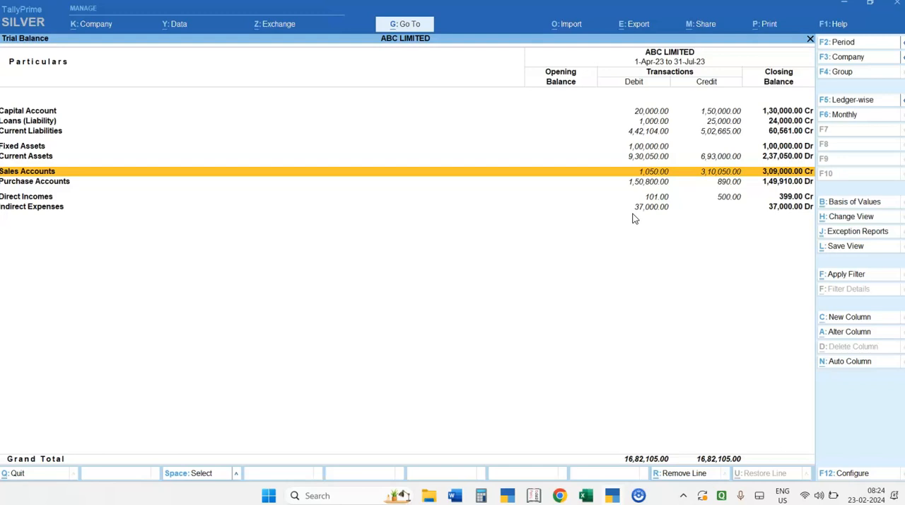
Configure the Trial Balance to show nett transactions only
key("F12")
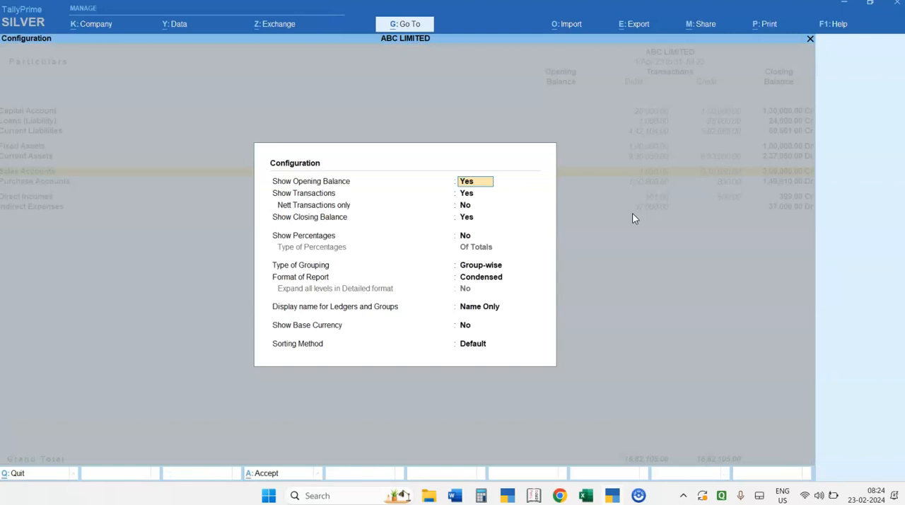
key("Return")
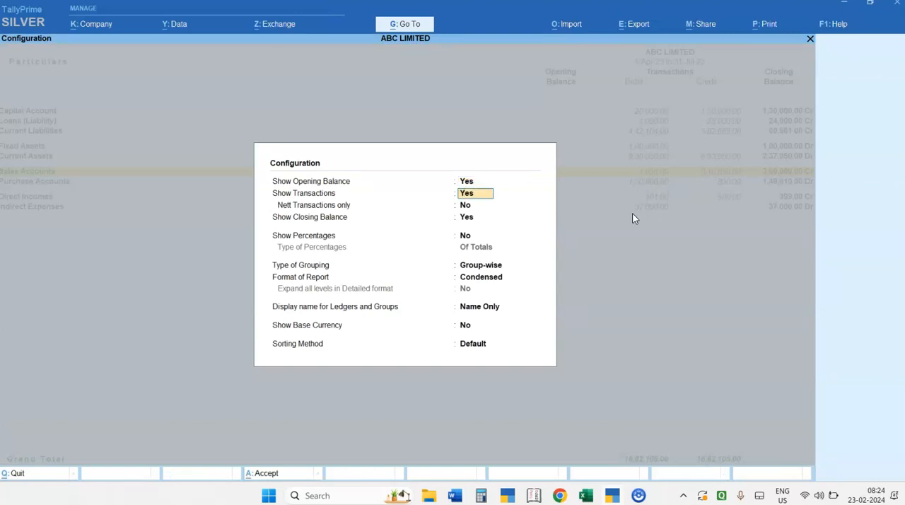
key("Return")
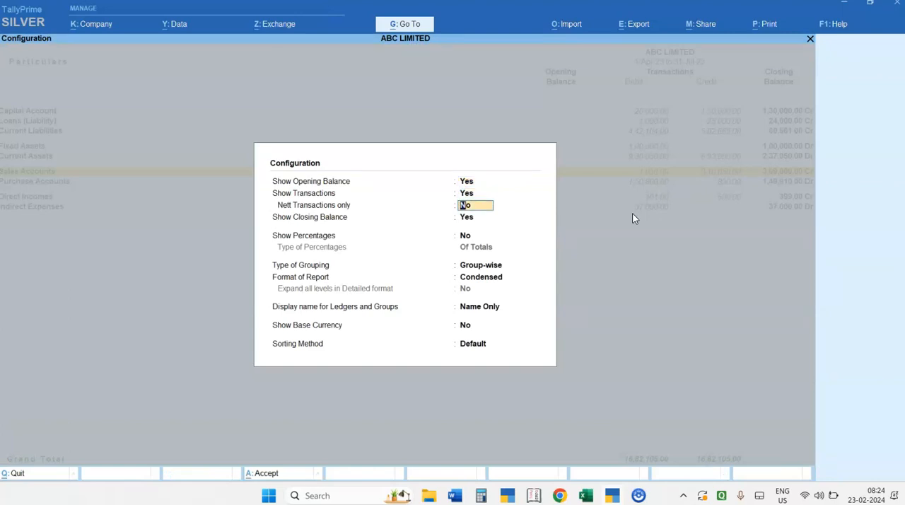
key("y")
key("Return")
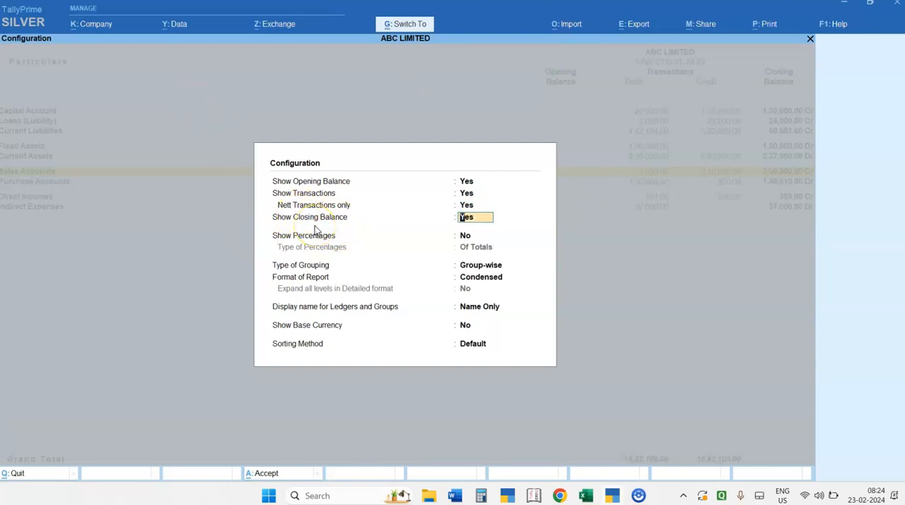
key("ctrl+a")
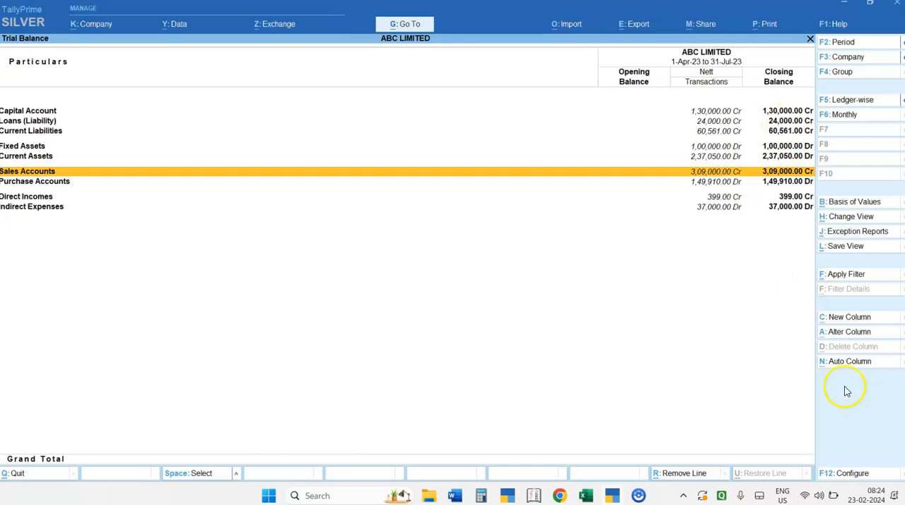
Set Nett Transactions only to No in the Trial Balance configuration
left_click(845, 473)
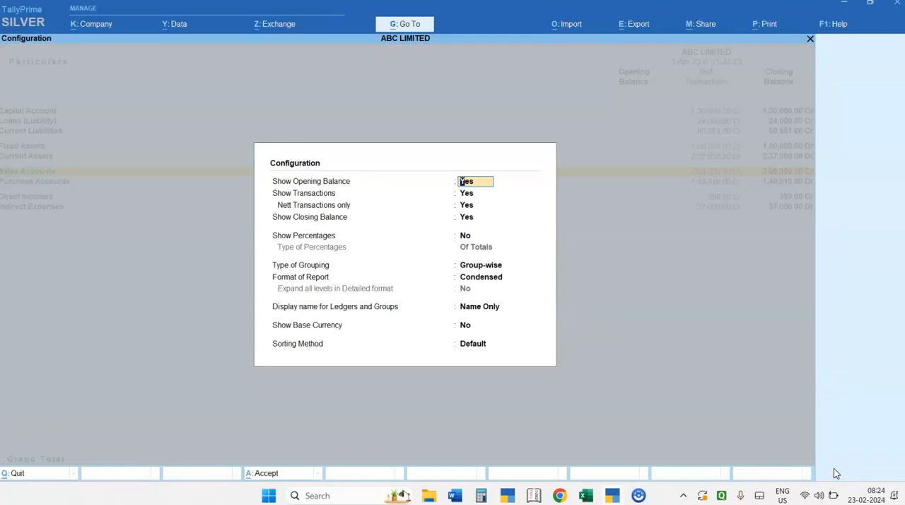
key("Return")
key("Return")
key("Up")
key("Down")
type("N")
key("Return")
key("Return")
key("Return")
key("Return")
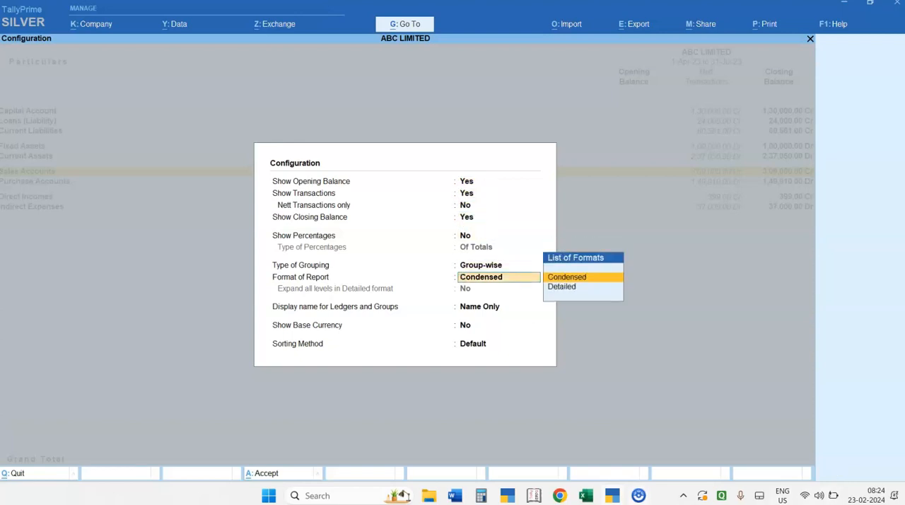
Set the report format to Detailed with all levels expanded and apply the Trial Balance configuration
mouse_move(638, 495)
key("Down")
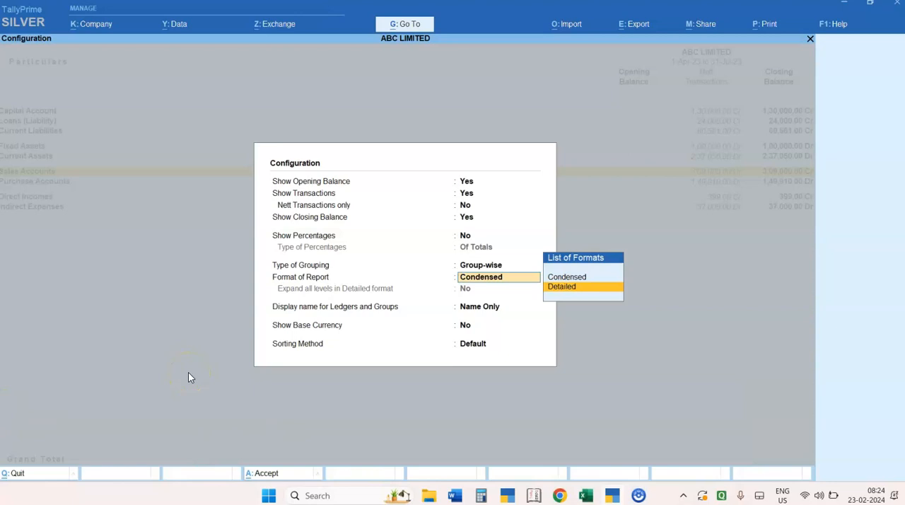
key("Return")
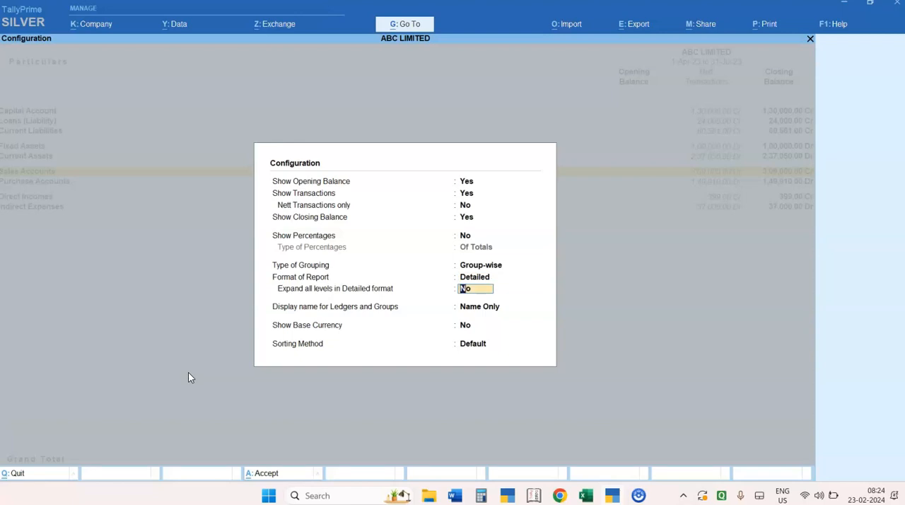
type("y")
key("Return")
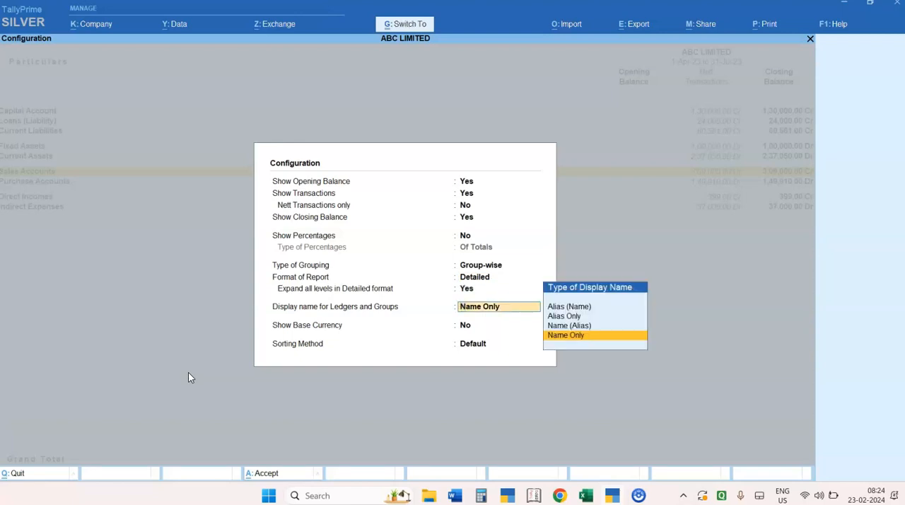
key("ctrl+a")
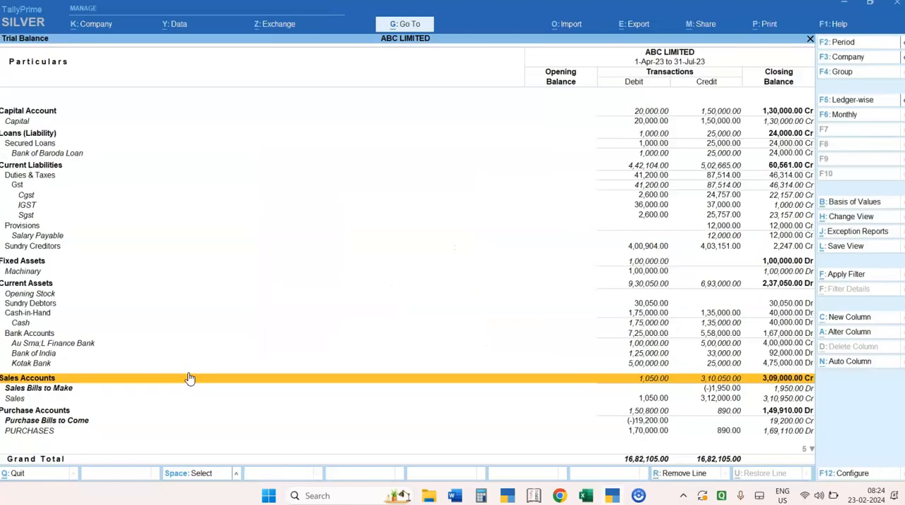
Switch the Trial Balance to the ledger-wise view and go to the first ledger, Opening Stock
key("Up")
key("Up")
key("Up")
key("Up")
key("Up")
key("Up")
key("Up")
key("Up")
key("Up")
key("Up")
key("Up")
key("Up")
key("Up")
key("Up")
key("Up")
key("Up")
key("Up")
key("Up")
key("Up")
key("Up")
key("Up")
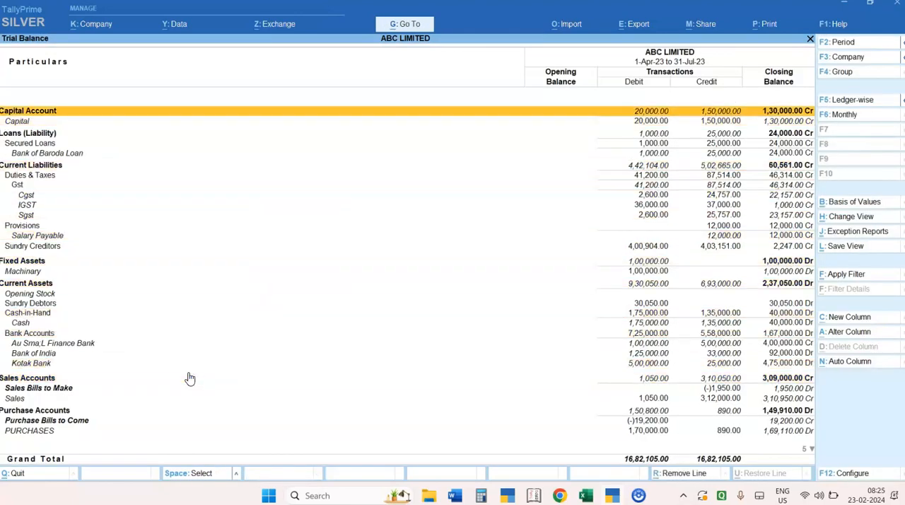
key("Down")
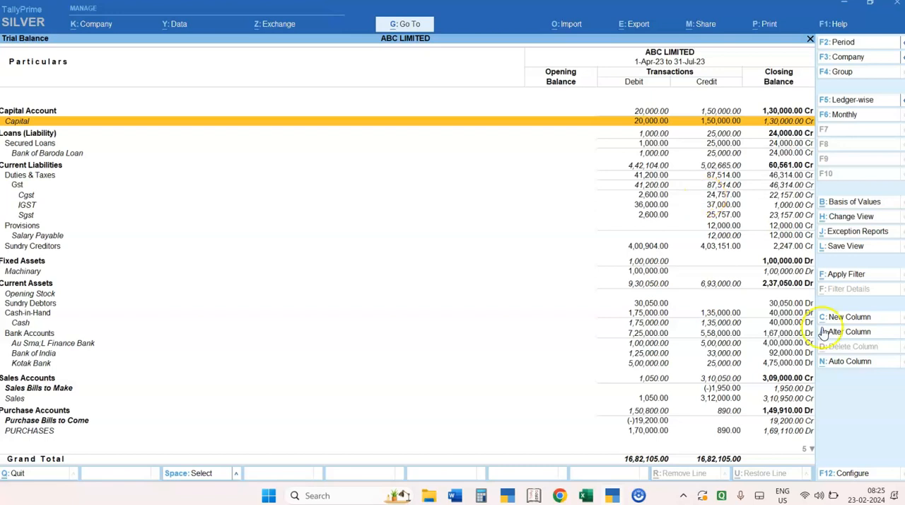
left_click(852, 101)
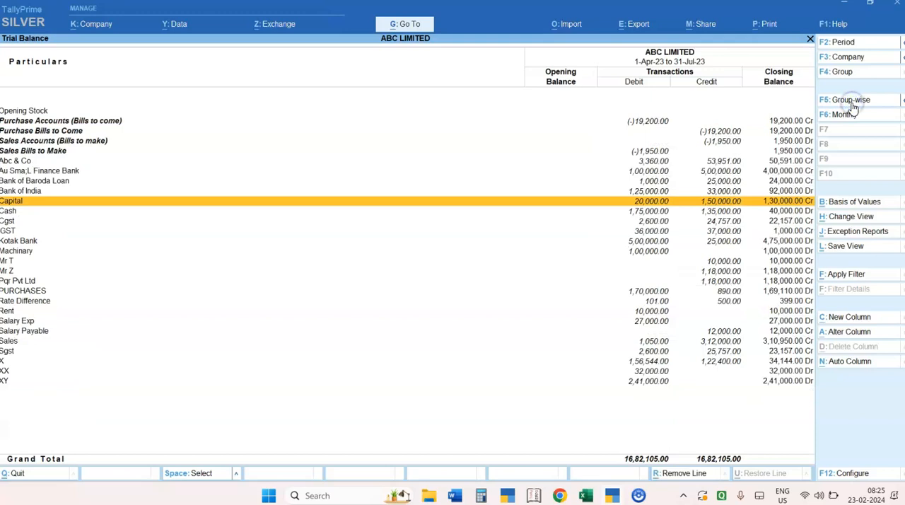
key("Up")
key("Up")
key("Up")
key("Up")
key("Up")
key("Up")
key("Up")
key("Up")
key("Up")
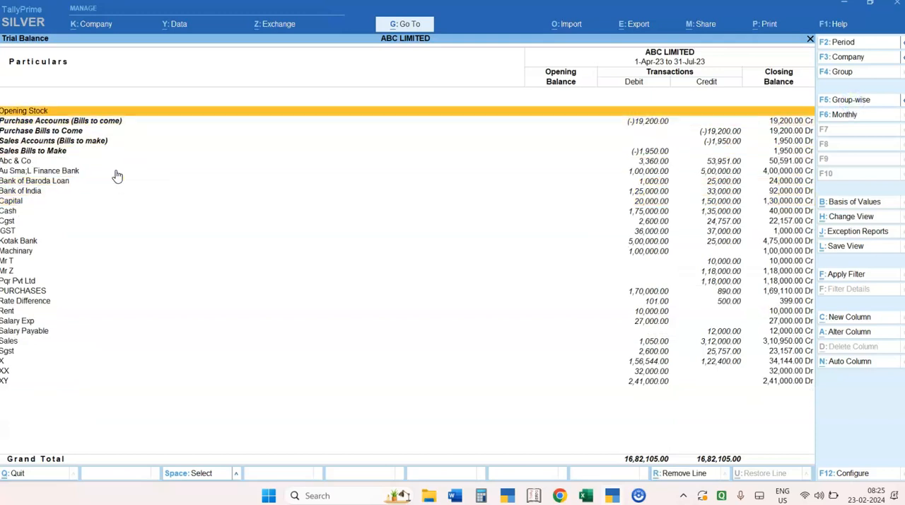
Switch the Trial Balance back to the group-wise view and move up to the IGST ledger
left_click(843, 103)
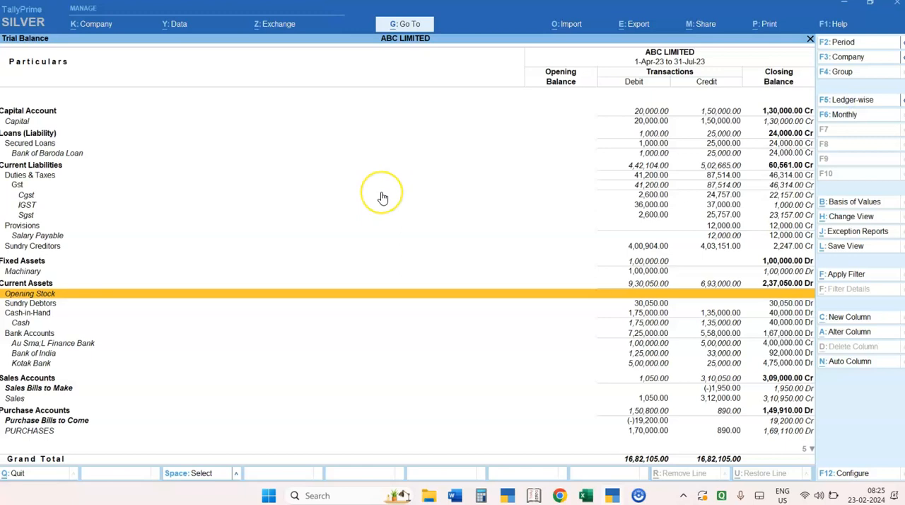
key("Up")
key("Up")
key("Up")
key("Up")
key("Up")
key("Up")
key("Up")
key("Up")
key("Up")
key("Up")
key("Up")
key("Up")
key("Up")
key("Up")
key("Up")
key("Up")
key("Up")
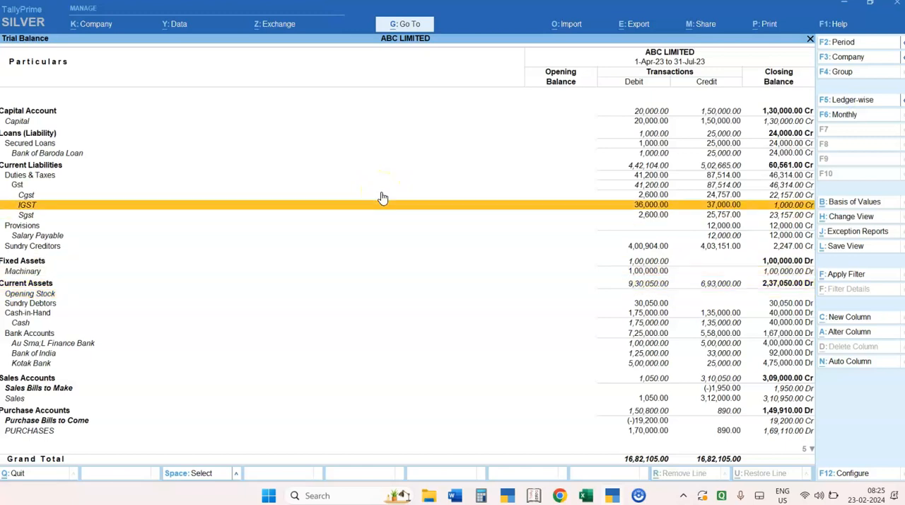